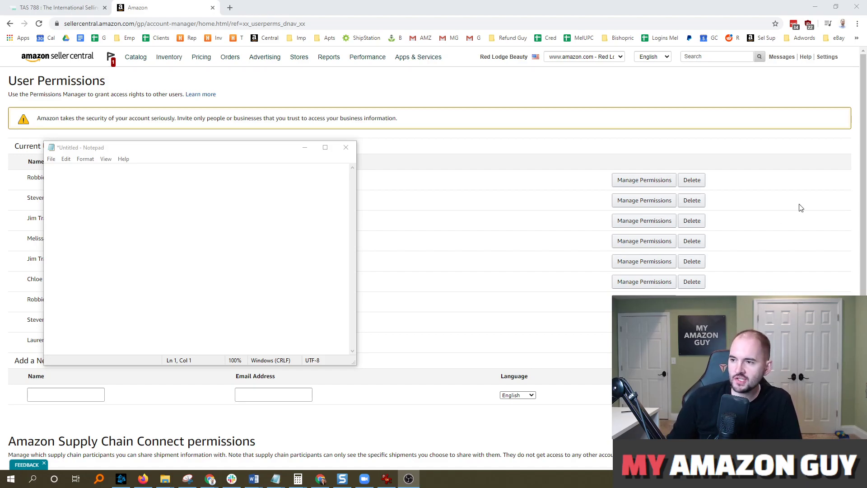
- Open an existing user's edit-permissions form from Settings > User Permissions via Manage Permissions
mouse_move(832, 62)
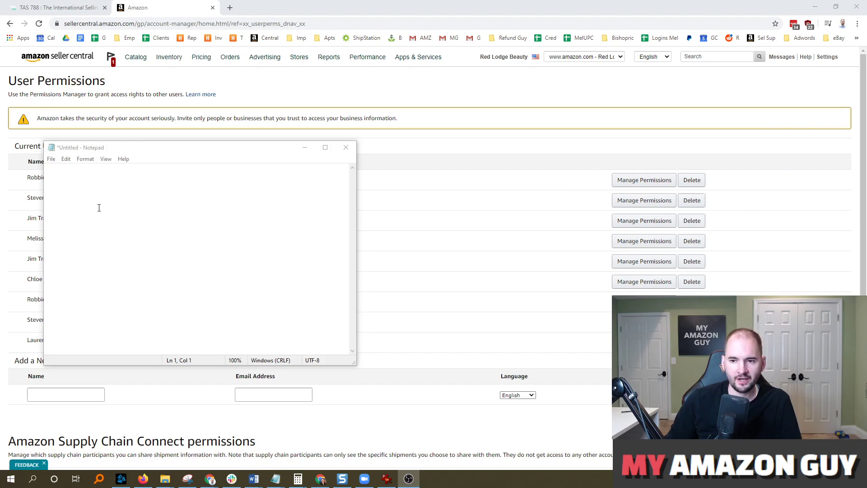
left_click(235, 214)
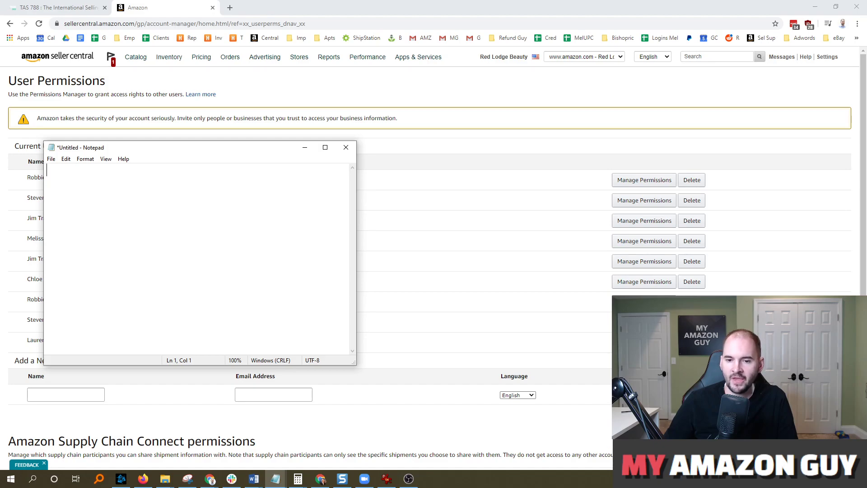
mouse_move(835, 60)
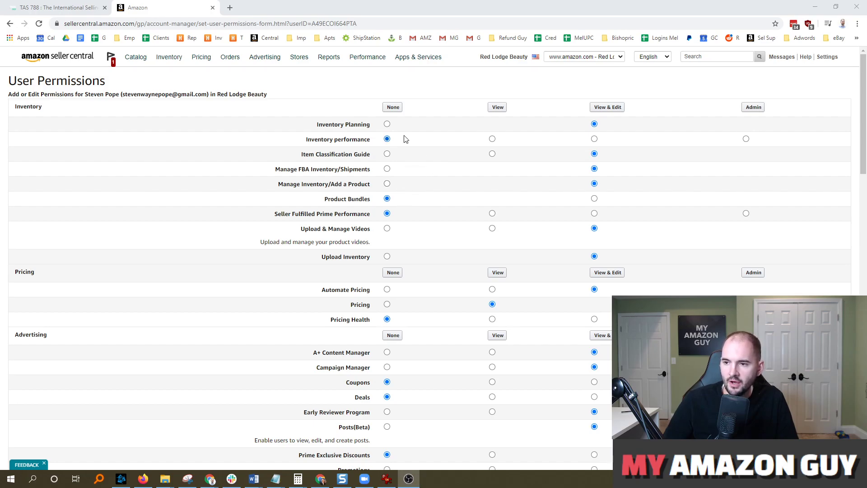
- Set Inventory Planning to None, then give all Inventory and Pricing permissions Admin access
left_click(388, 125)
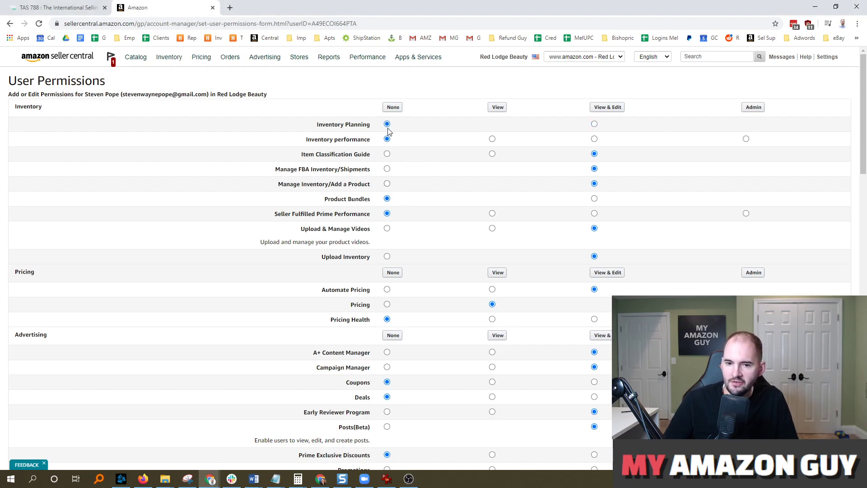
left_click(757, 109)
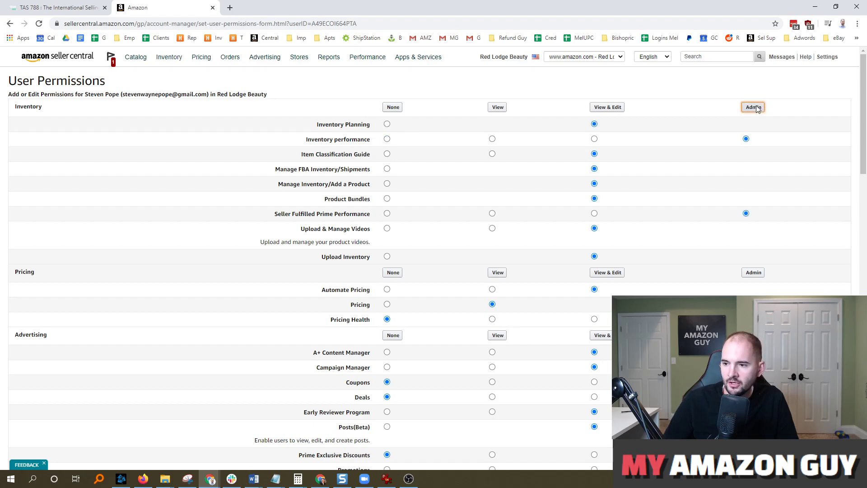
scroll(751, 178, "down", 2)
left_click(748, 182)
- Raise all Advertising and Orders permissions to Admin
scroll(750, 186, "down", 2)
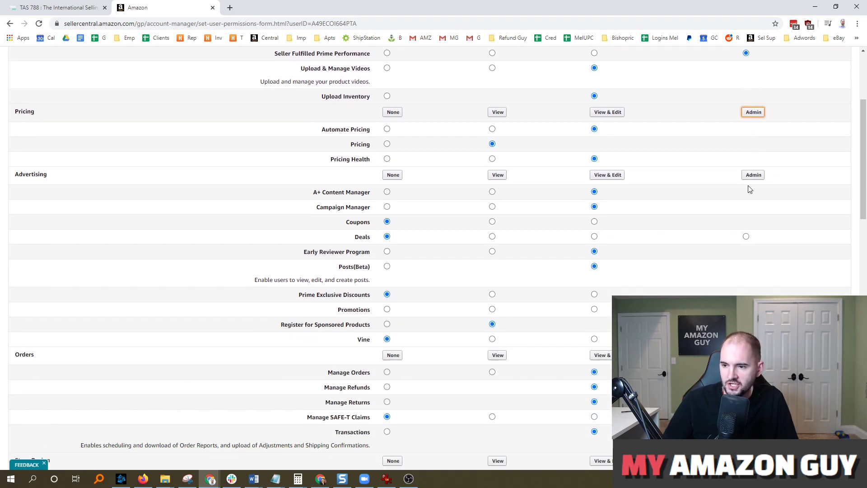
left_click(753, 156)
scroll(759, 181, "down", 3)
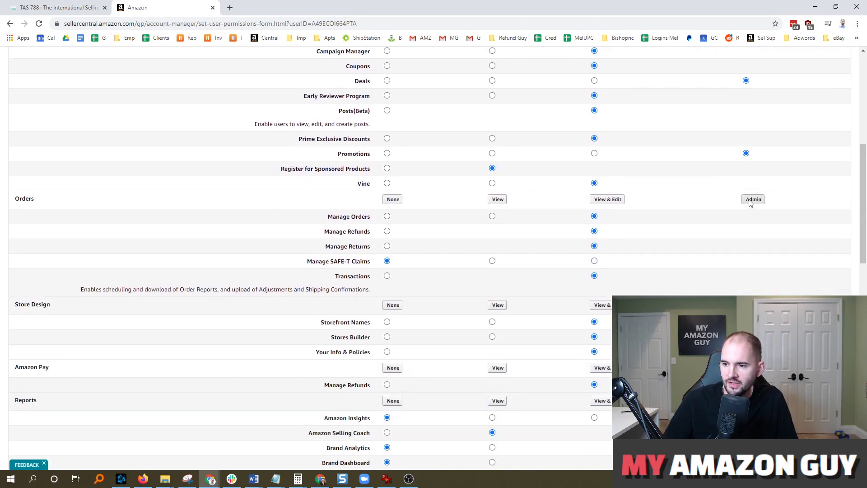
left_click(753, 197)
scroll(646, 242, "down", 2)
scroll(624, 267, "down", 4)
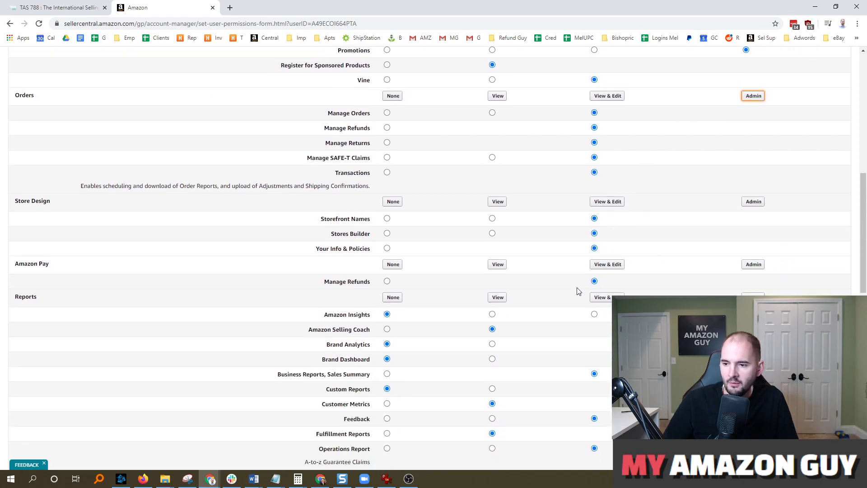
scroll(390, 271, "down", 4)
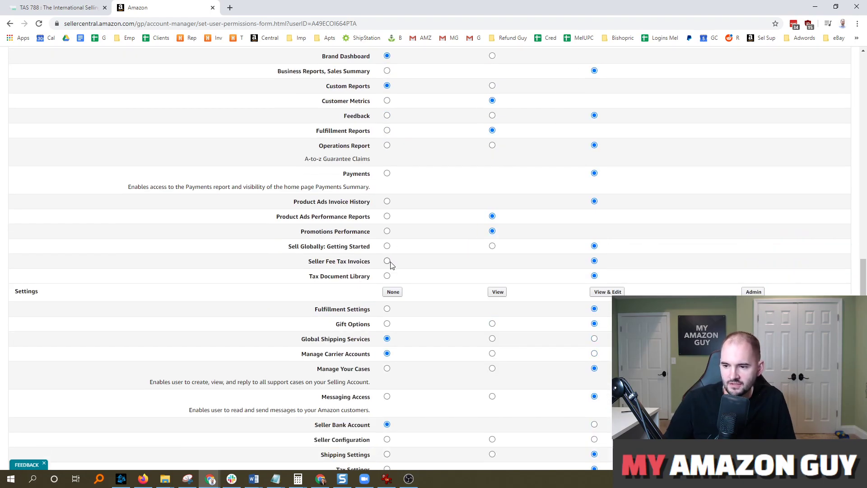
- Search the page for 'bank' to find the Seller Bank Account permission
key("ctrl+f")
type("bank")
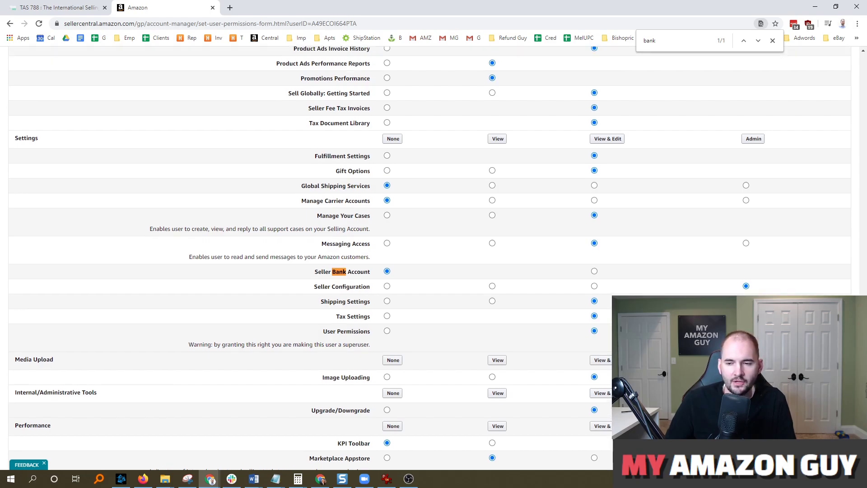
left_click_drag(865, 319, 865, 70)
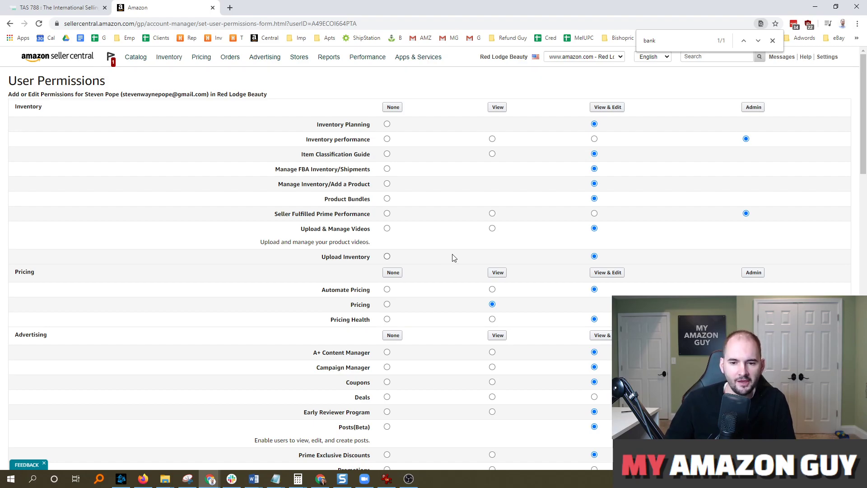
scroll(491, 233, "down", 3)
scroll(491, 233, "down", 7)
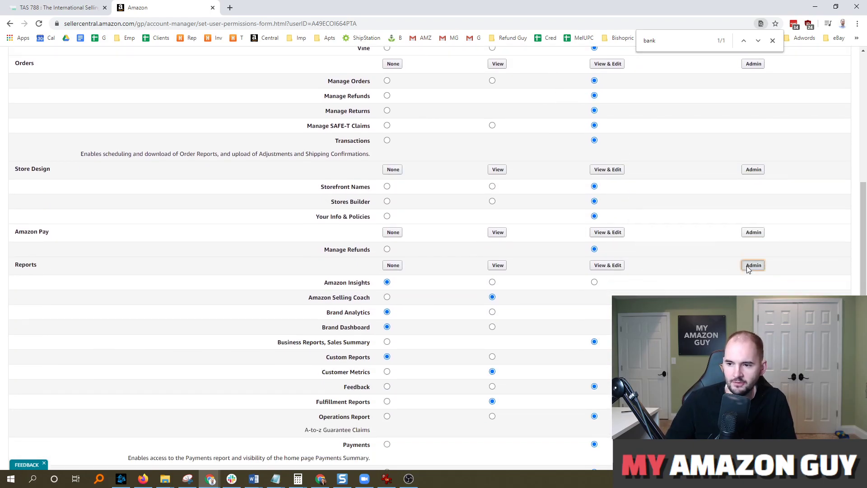
- Set Reports and Settings permissions to Admin, keeping Seller Bank Account at None
left_click(750, 266)
scroll(718, 265, "down", 7)
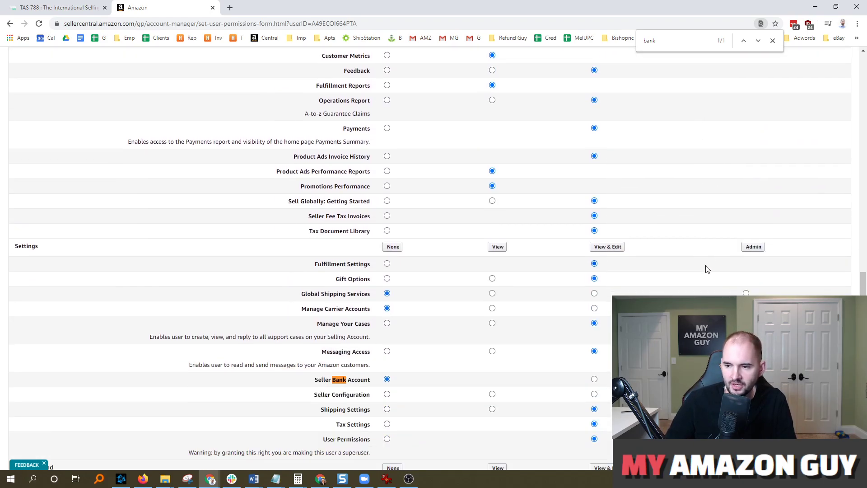
left_click(752, 248)
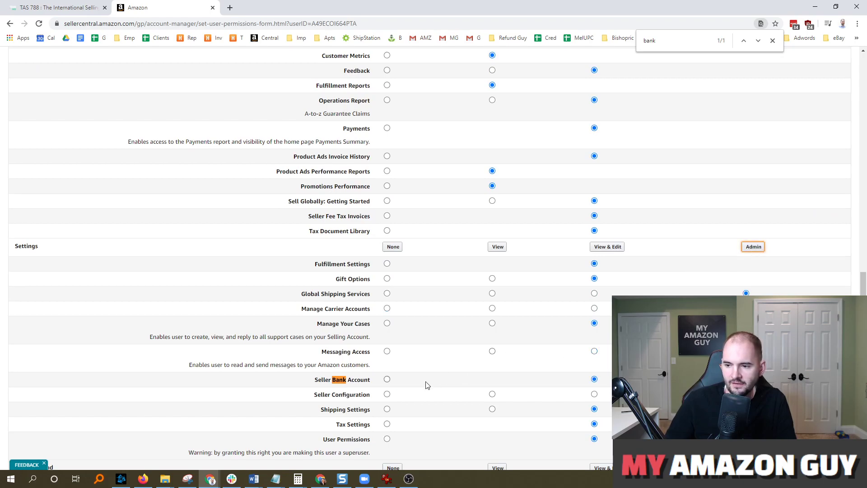
left_click(387, 379)
scroll(507, 303, "down", 5)
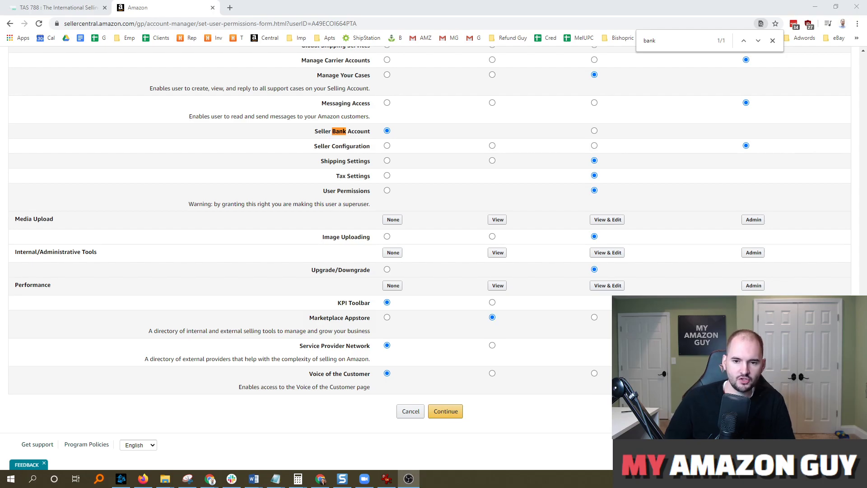
- Load myamazonguy.com/book-a-coaching-call in a new tab and view the $125/hr booking calendar
left_click(230, 7)
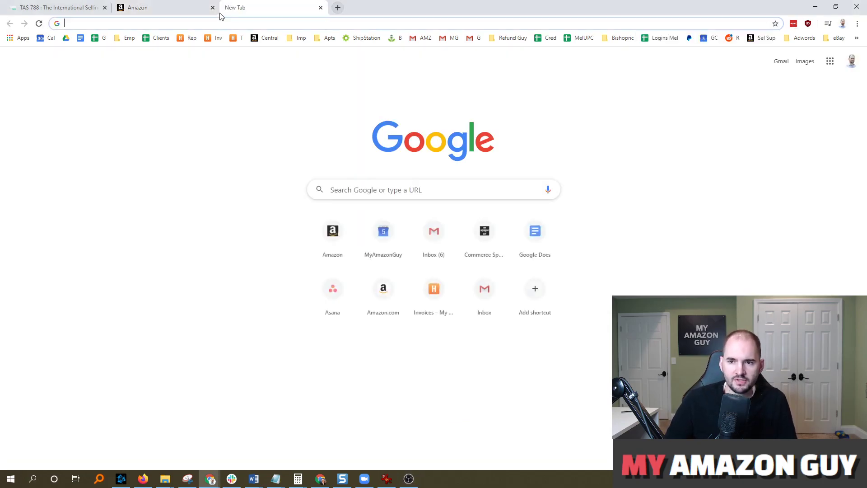
type("my")
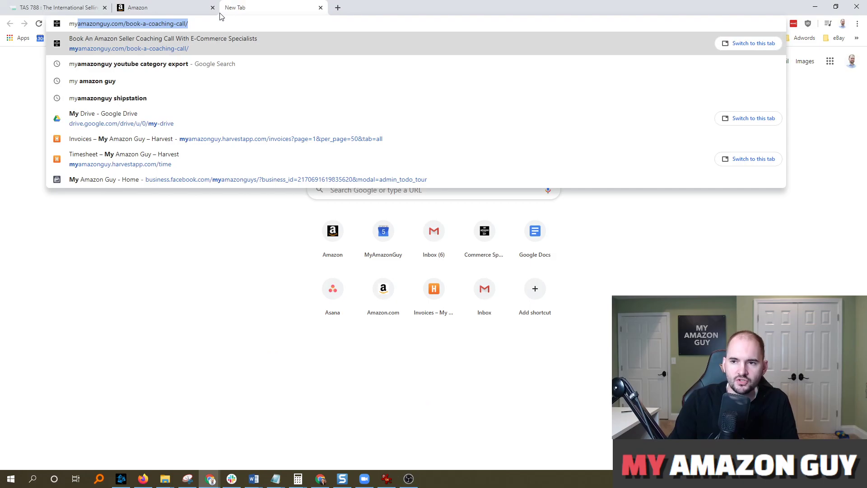
key("Return")
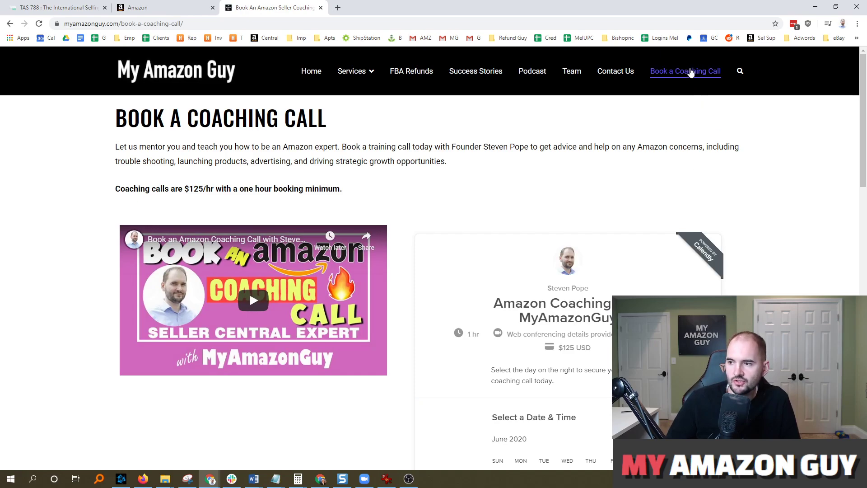
scroll(695, 262, "down", 4)
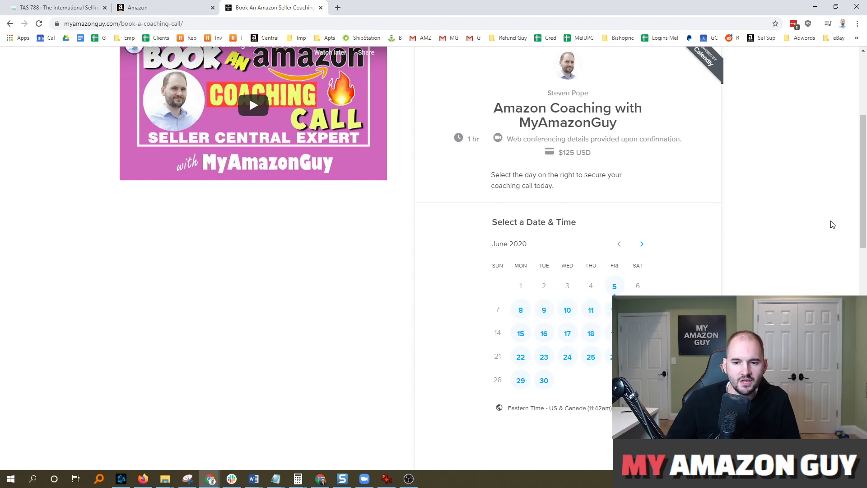
scroll(863, 181, "up", 4)
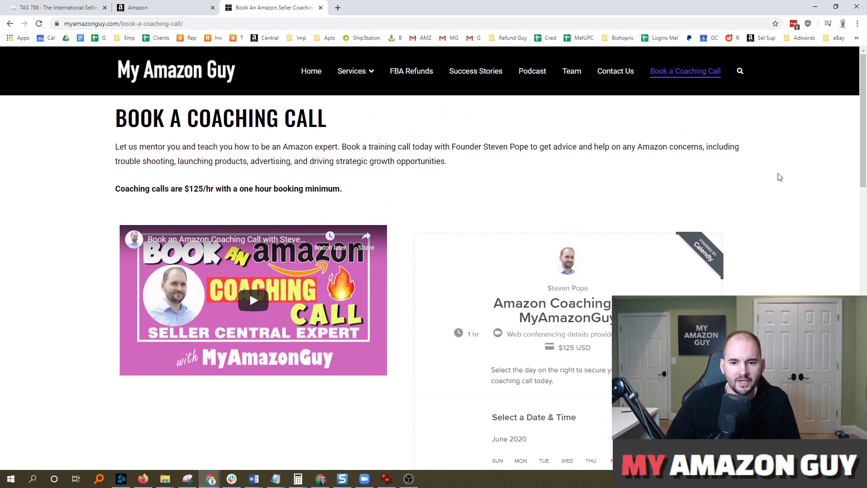
key("alt+Tab")
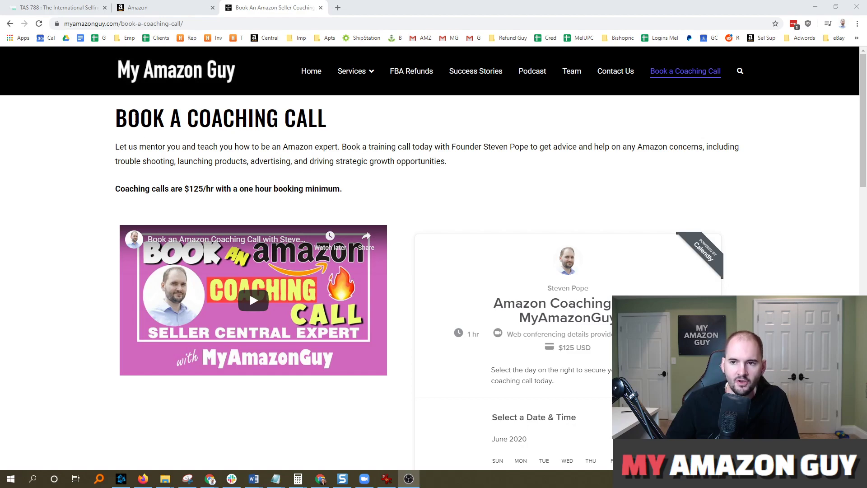
- Go to the My Amazon Guy homepage via the Home link
left_click(165, 71)
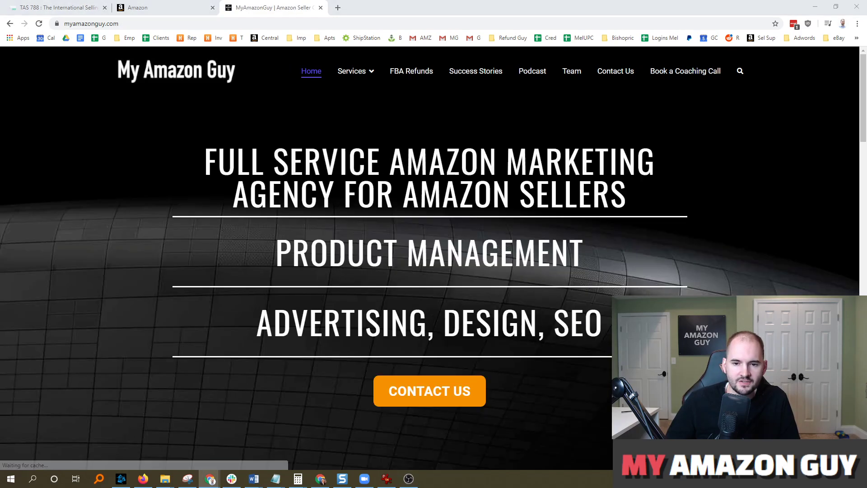
key("alt+Tab")
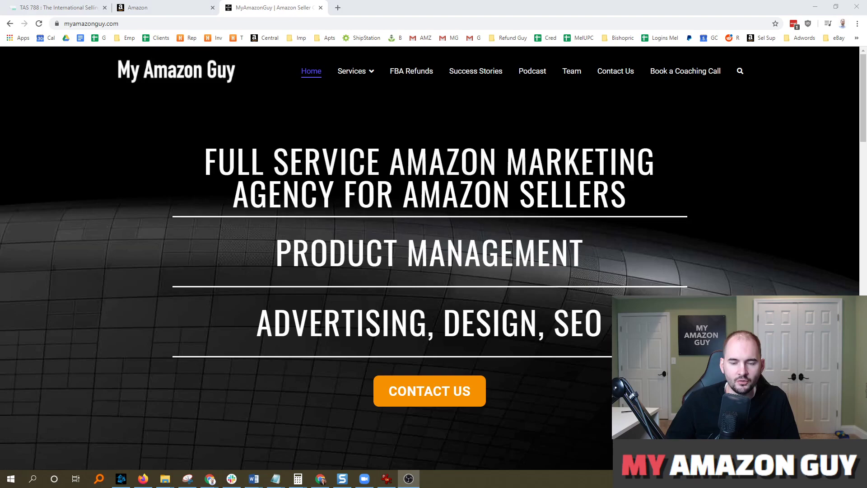